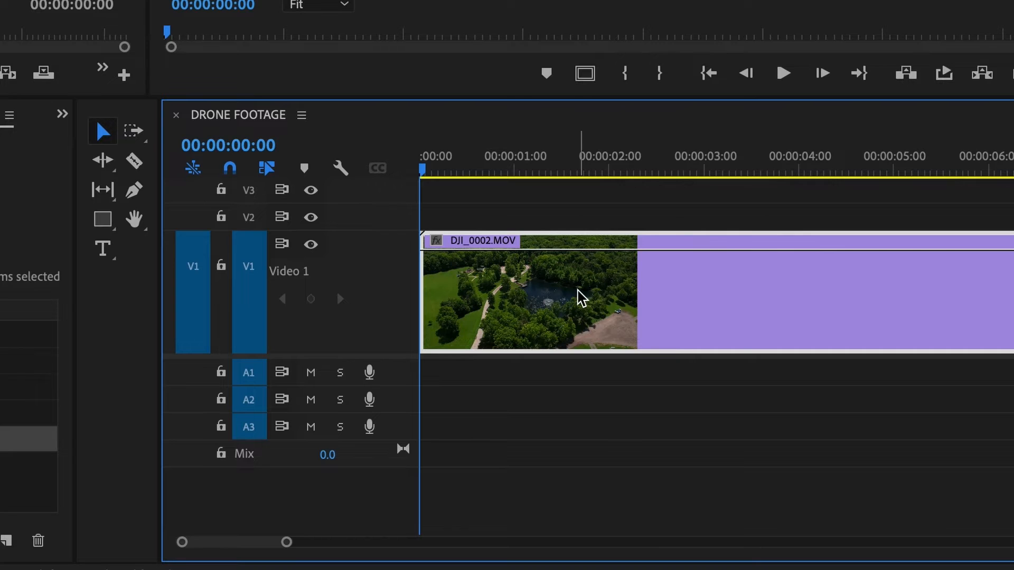
Show the Time Remapping Speed keyframes on the DJI_0002.MOV clip in the timeline
right_click(582, 298)
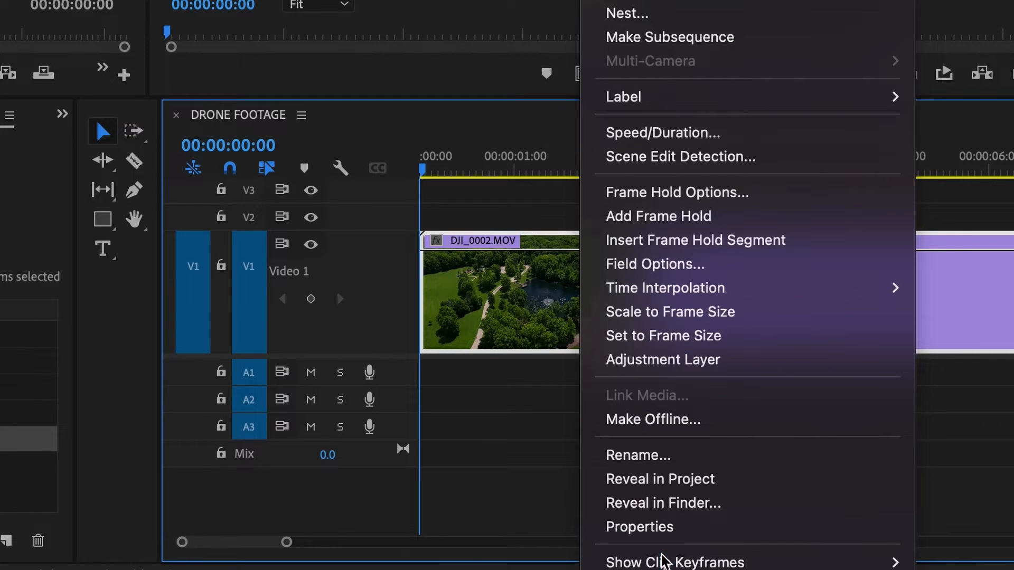
mouse_move(662, 564)
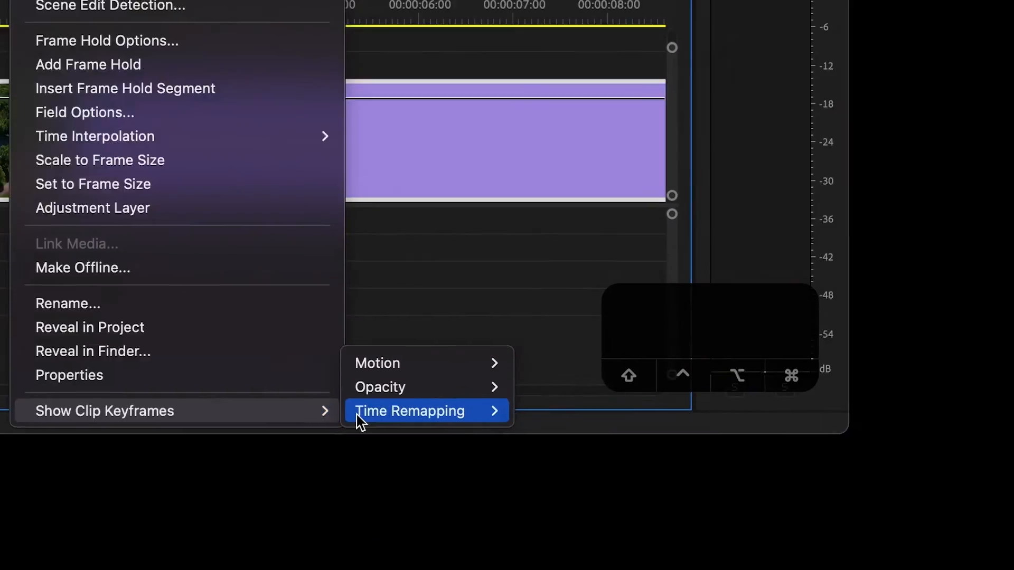
mouse_move(927, 564)
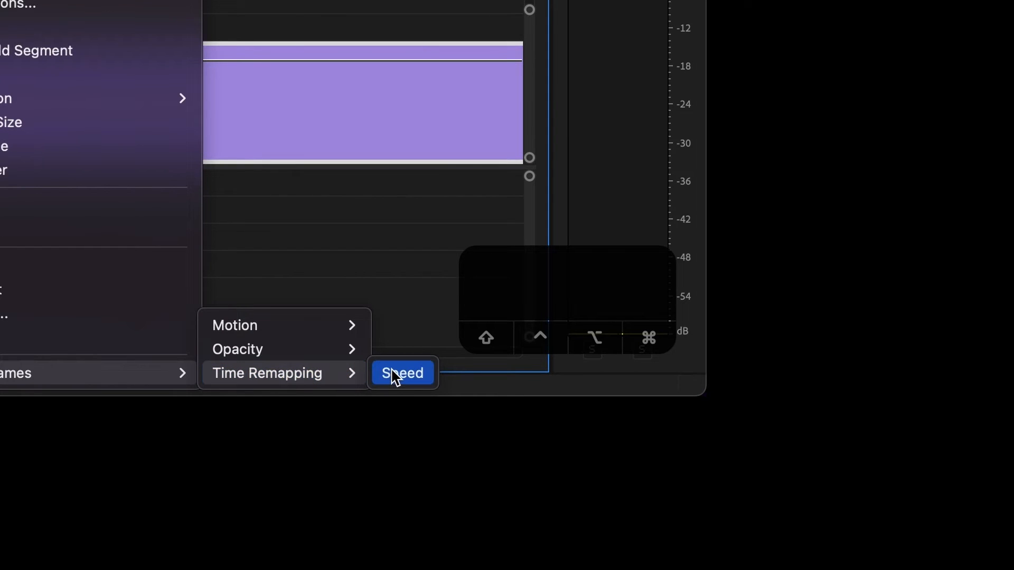
left_click(404, 374)
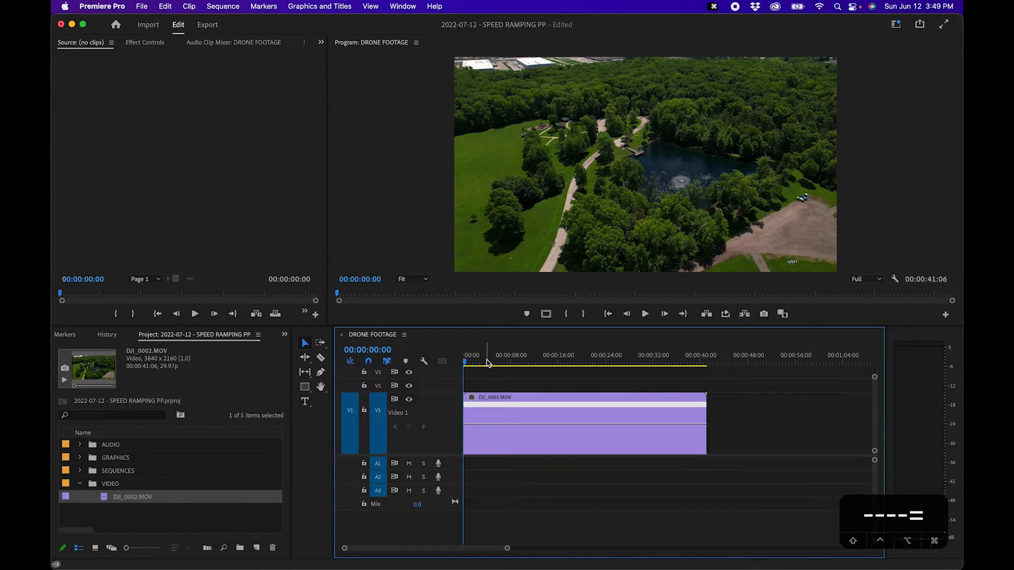
Add speed keyframes to the DJI_0002.MOV clip at 00:00:05:15 and 00:00:31:26 using the Pen tool
left_click_drag(485, 363, 678, 357)
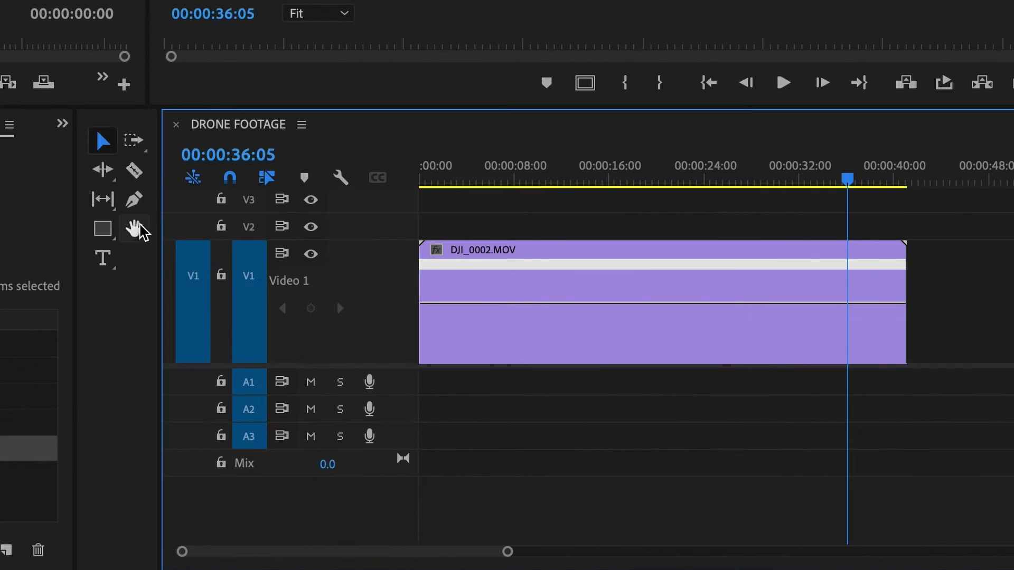
left_click(323, 375)
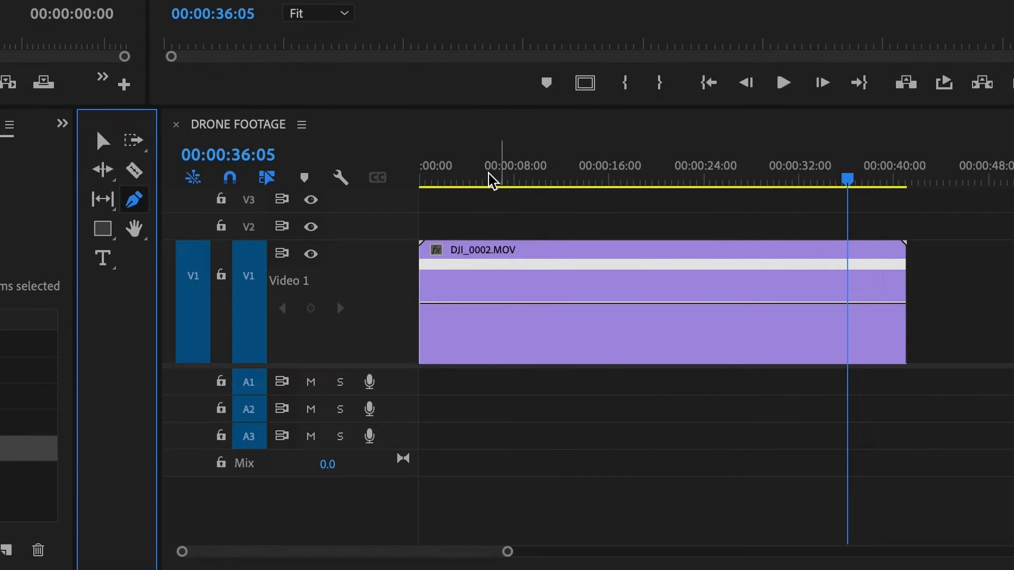
left_click_drag(472, 173, 487, 167)
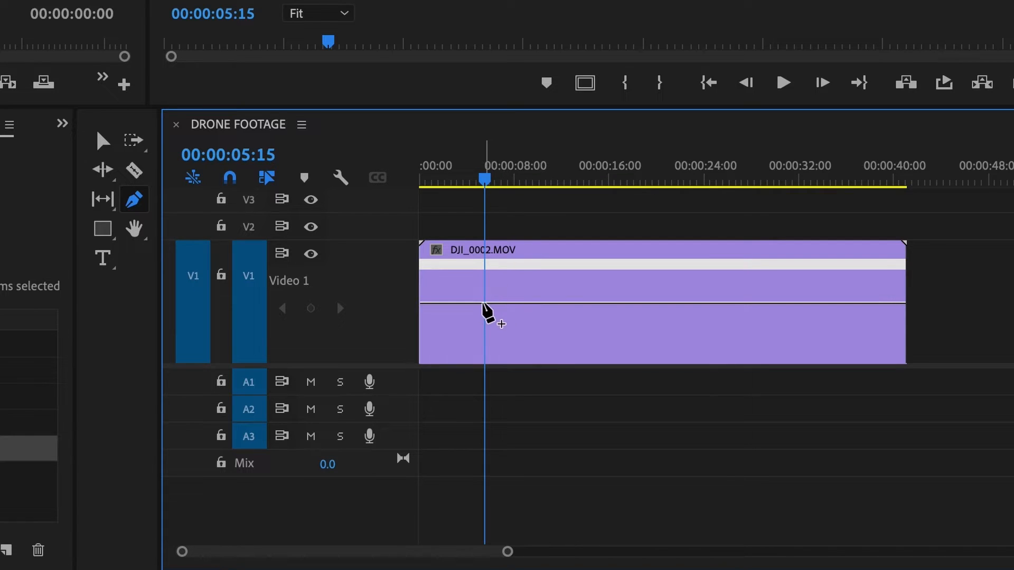
left_click(485, 304)
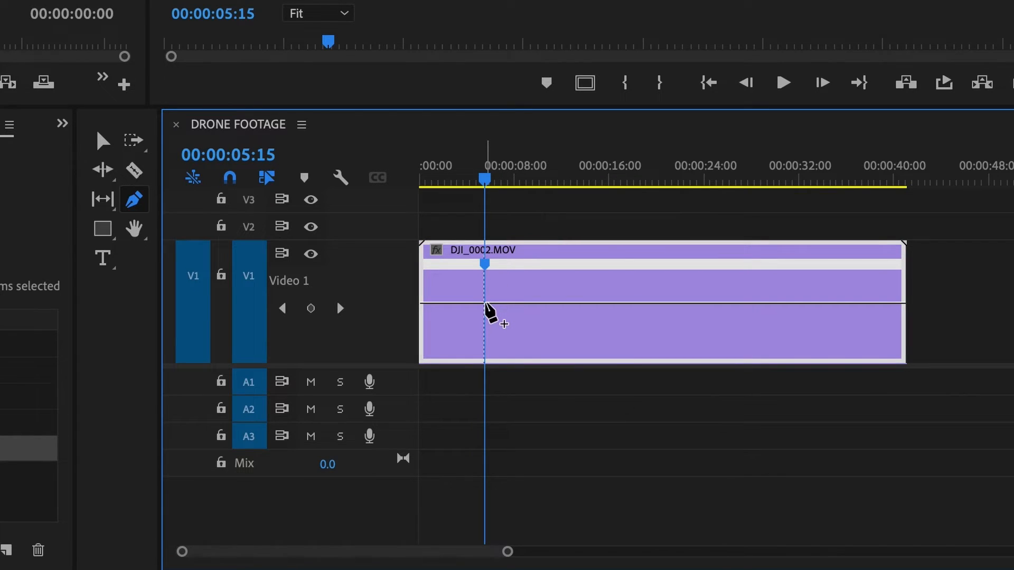
left_click_drag(509, 170, 800, 151)
left_click(797, 304)
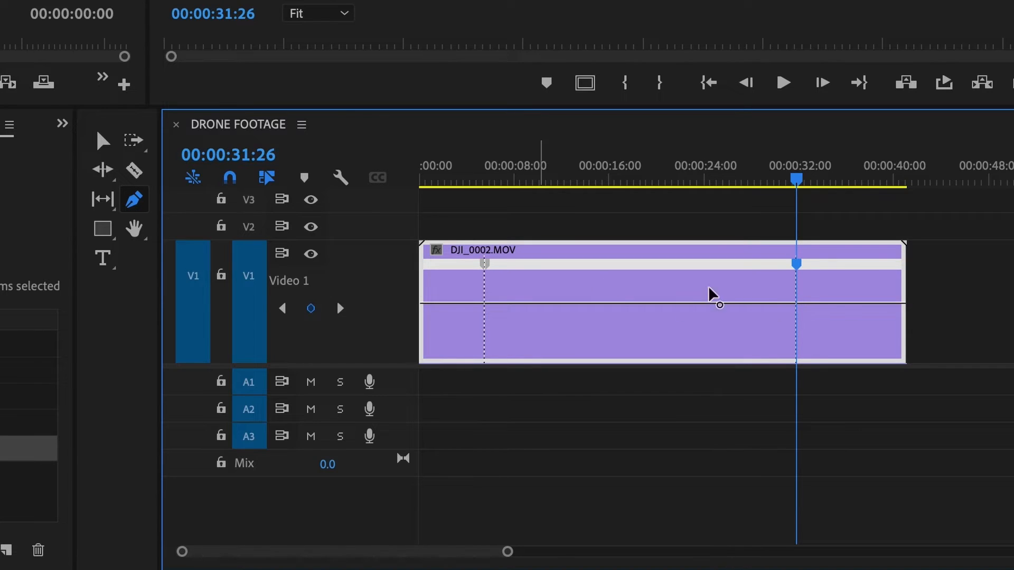
Raise the speed line between the two keyframes to speed up the middle segment, and play back the change
left_click(102, 144)
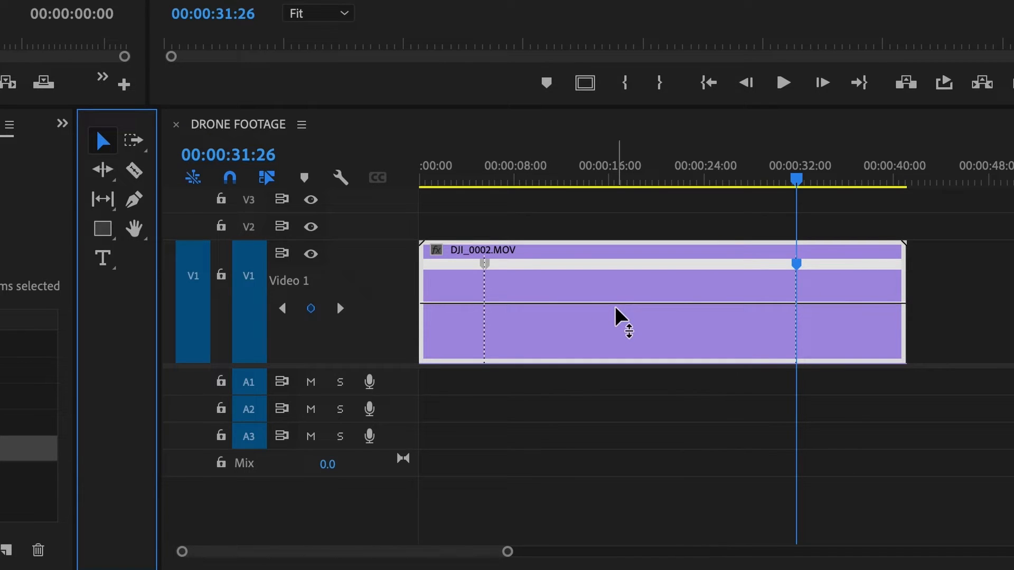
left_click_drag(615, 308, 615, 227)
left_click_drag(563, 4, 563, 5)
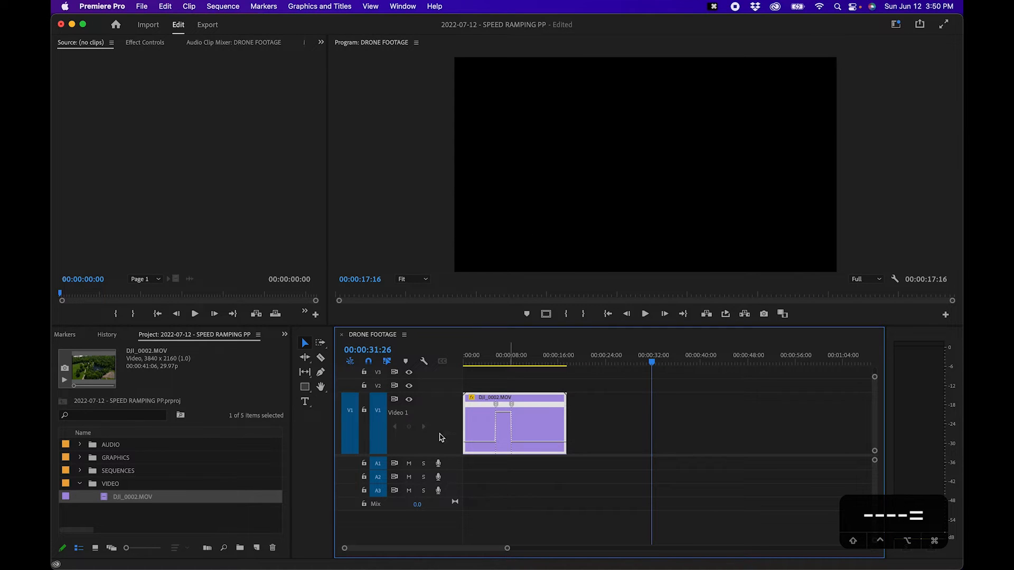
left_click(485, 365)
key("space")
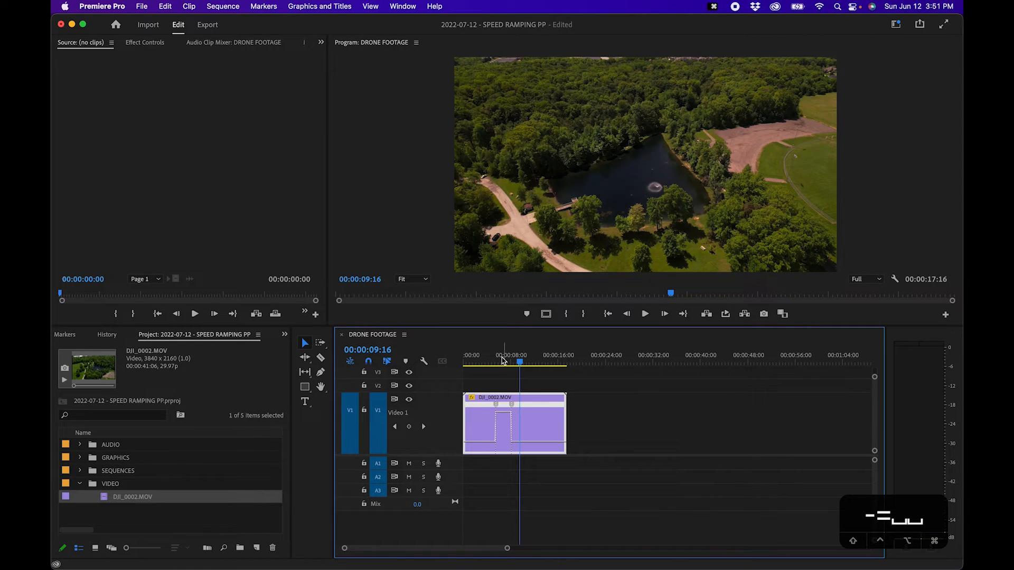
Split both speed keyframes to form gradual ramps into and out of the fast segment, each about 1.5 seconds long
left_click(501, 362)
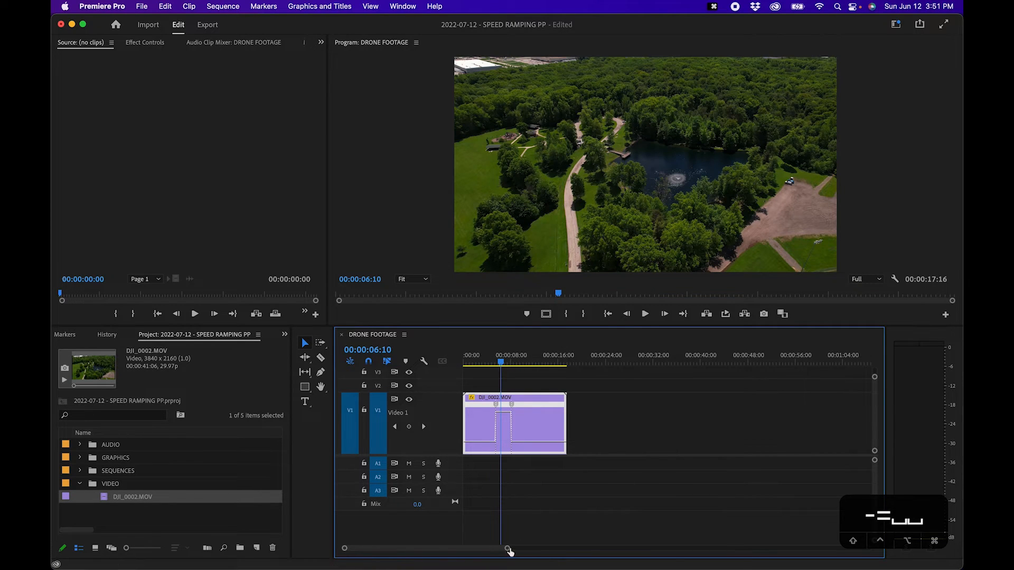
left_click_drag(507, 549, 451, 556)
left_click(623, 405)
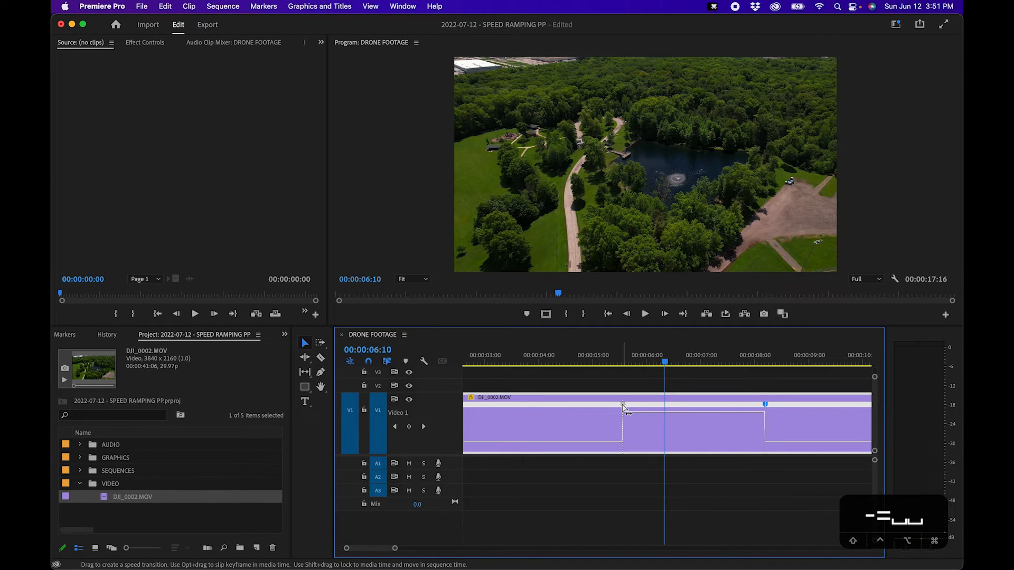
left_click_drag(624, 406, 706, 401)
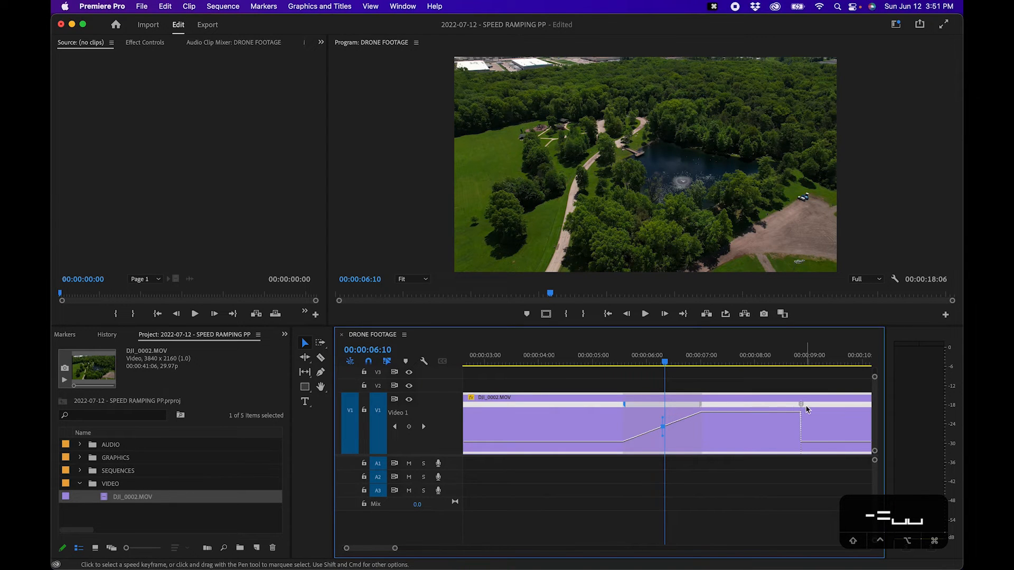
left_click_drag(803, 412, 753, 408)
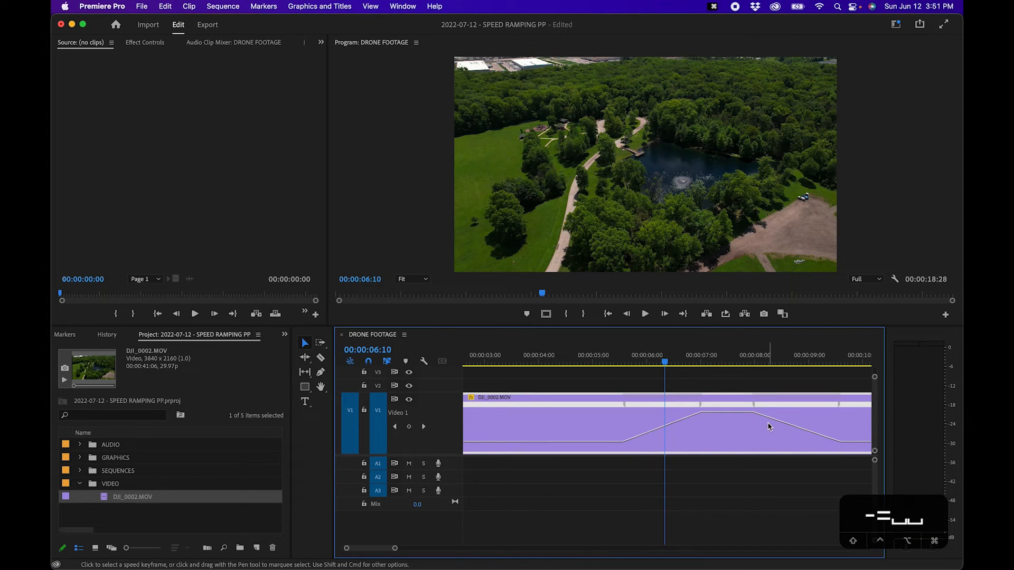
Ease both speed ramps into smooth curves with their transition handles, and play back the result
left_click(659, 403)
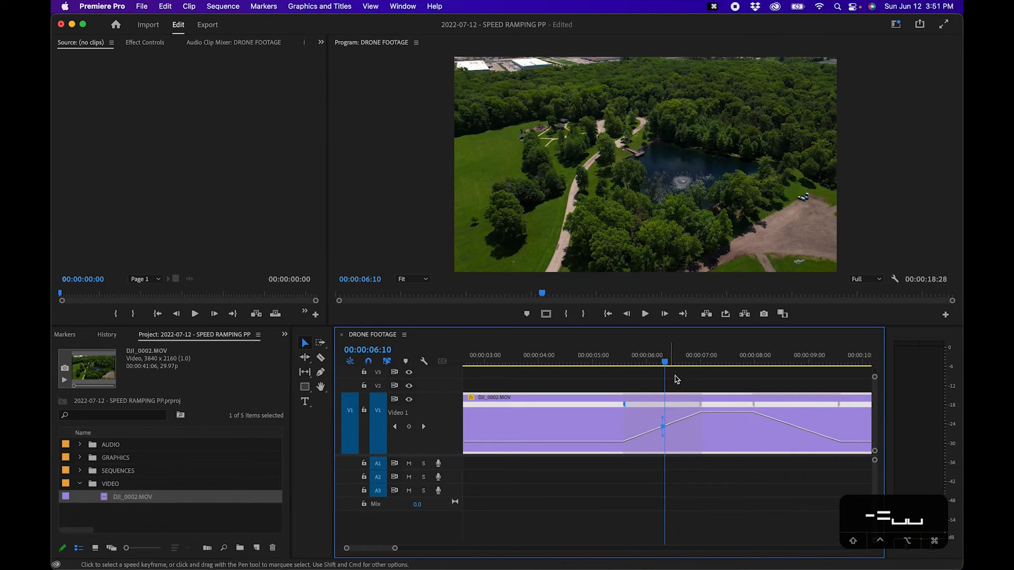
left_click(683, 360)
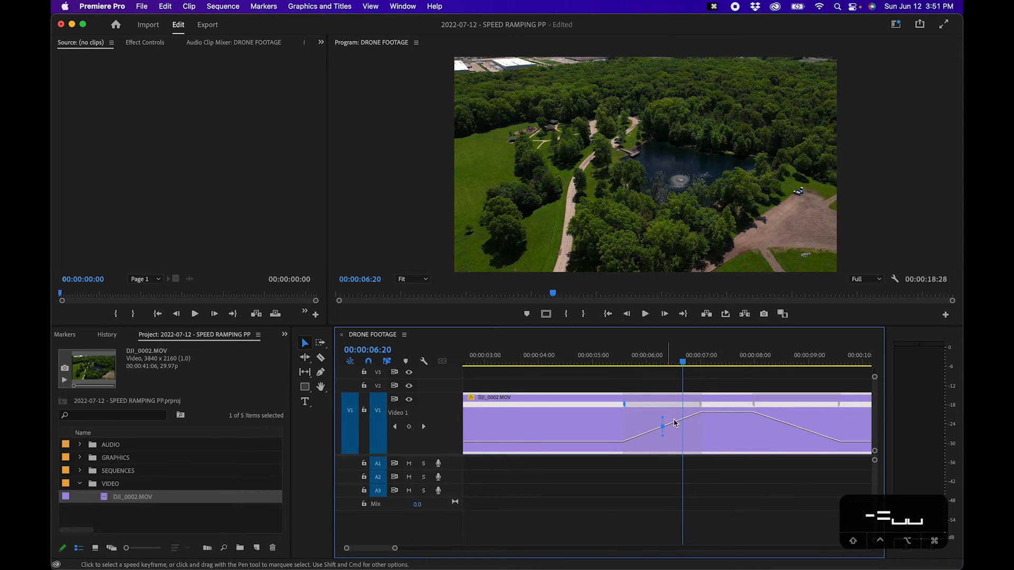
left_click_drag(684, 419, 710, 417)
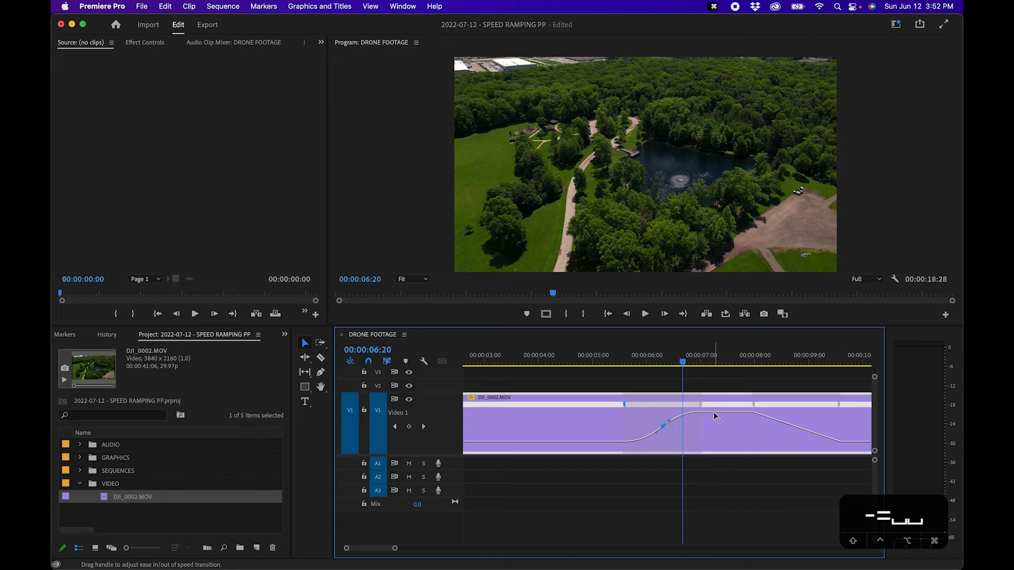
scroll(716, 417, "right", 2)
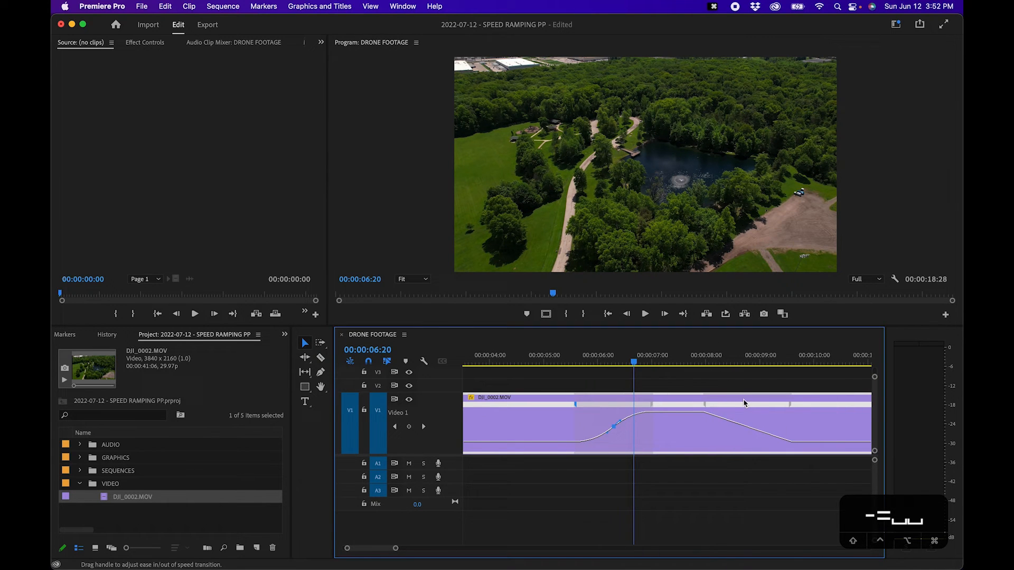
left_click(748, 421)
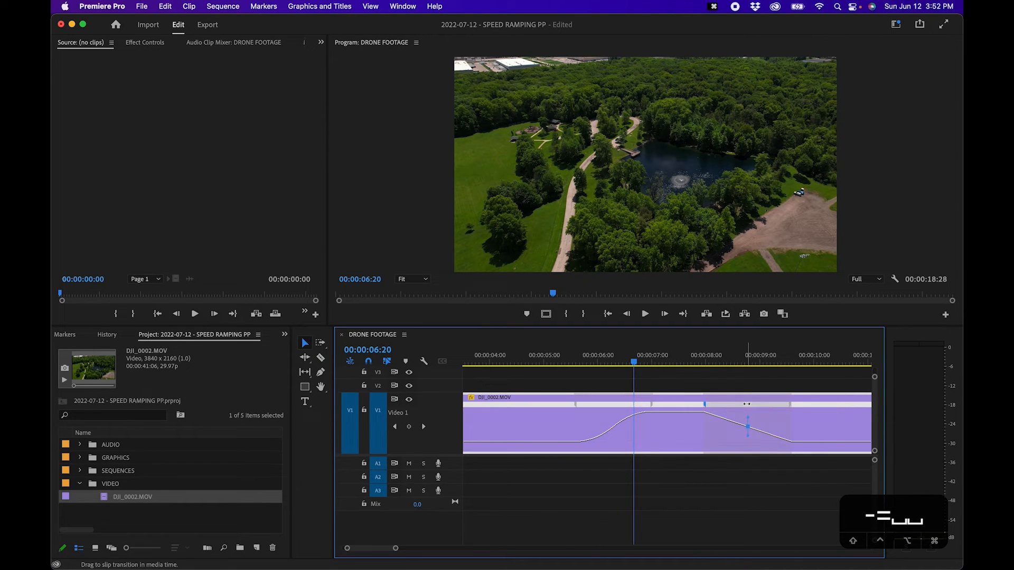
left_click_drag(749, 421, 731, 423)
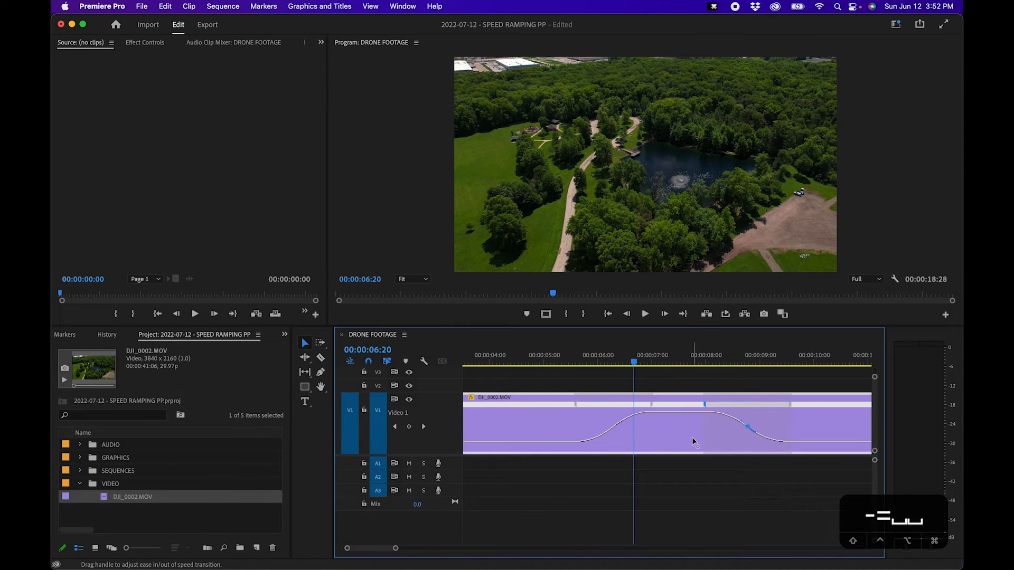
left_click(549, 360)
key("space")
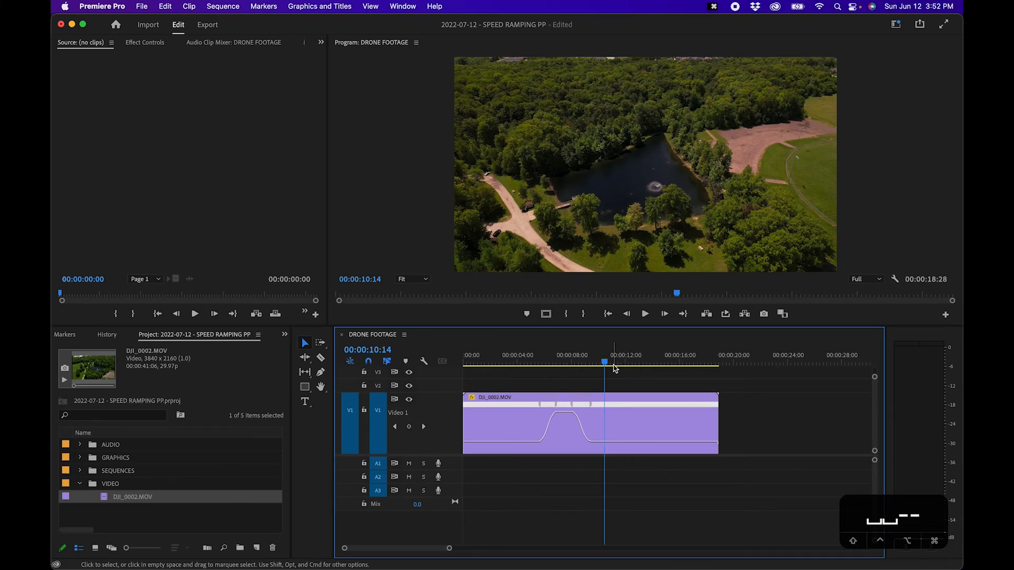
Add another speed keyframe to the clip at 00:00:13:26 with the Pen tool
left_click_drag(614, 362, 650, 361)
left_click(321, 373)
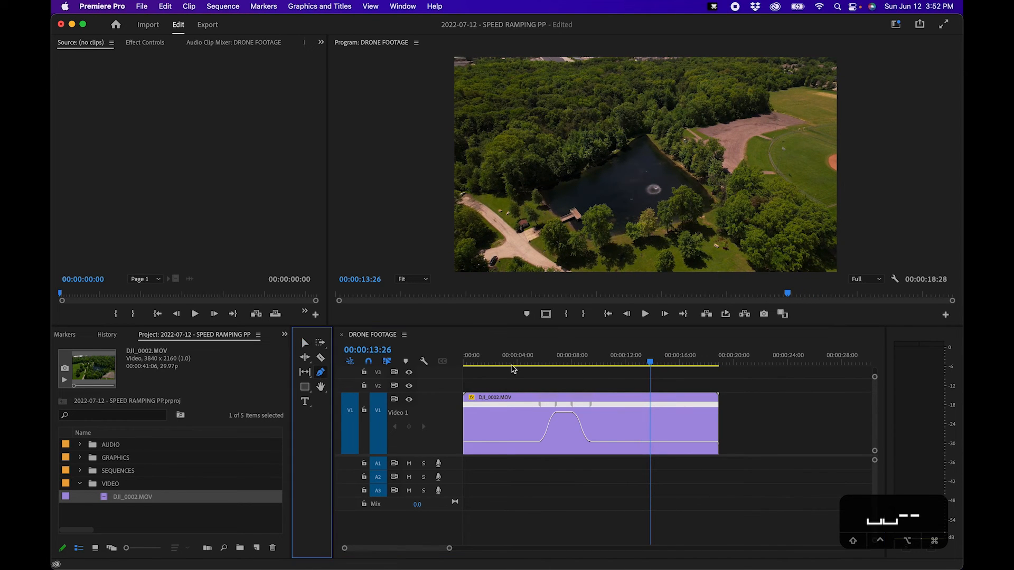
left_click(650, 443)
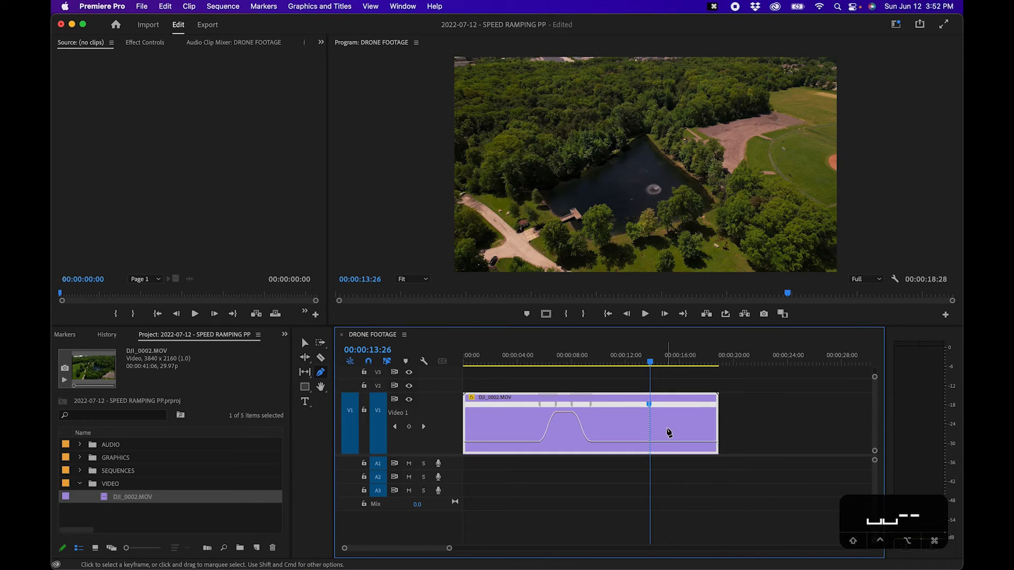
Create a reverse playback segment about 2 seconds long starting from the keyframe at 00:00:13:26
left_click(304, 343)
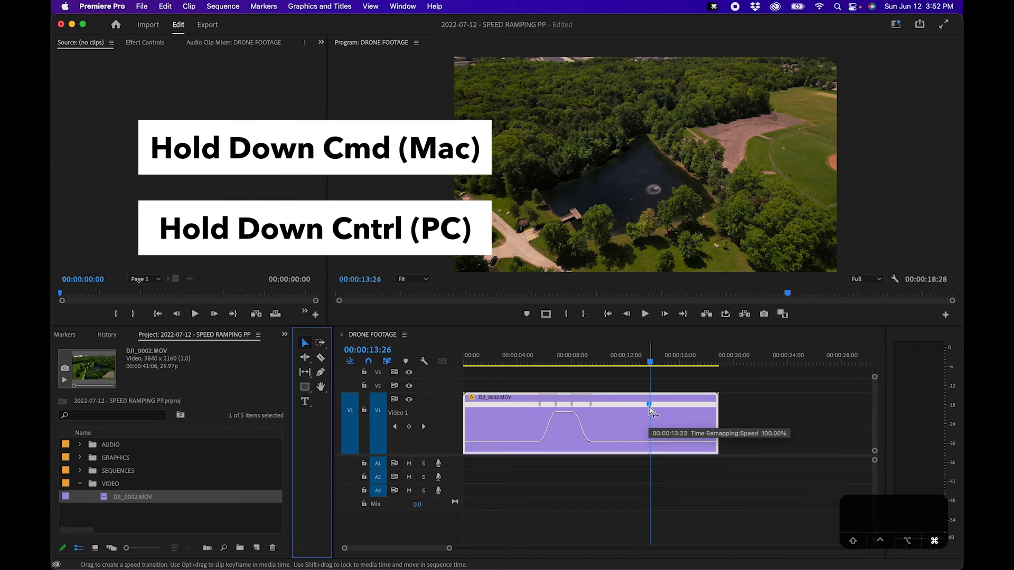
left_click_drag(651, 406, 682, 408)
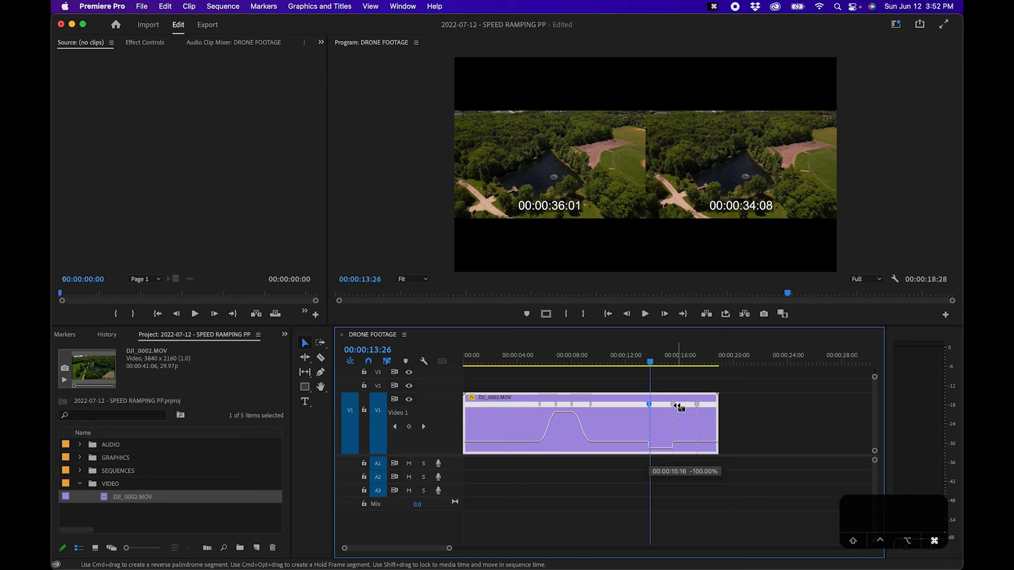
left_click_drag(682, 409, 680, 407)
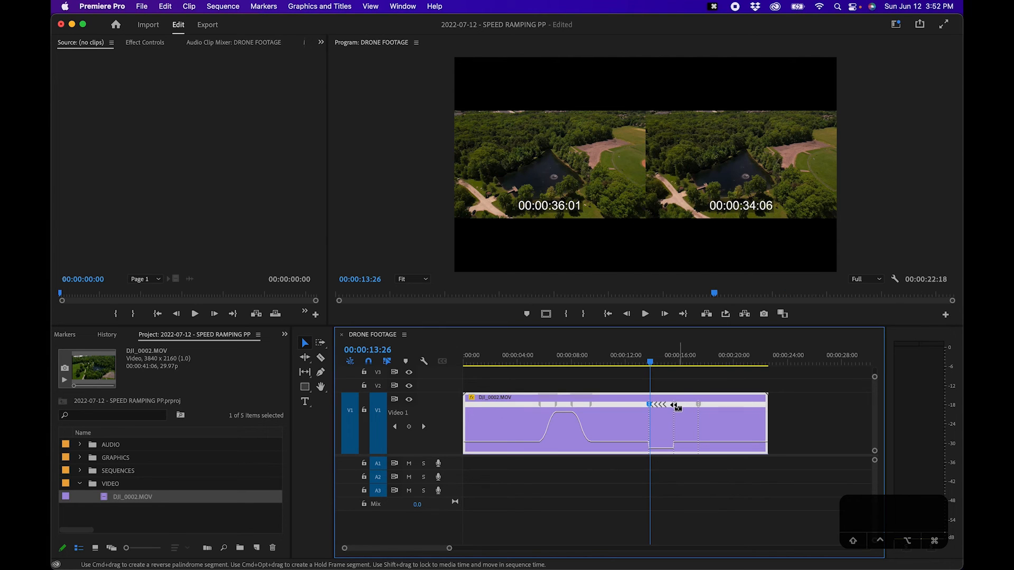
Play back the reversed section of the clip, starting just before its first keyframe
left_click_drag(652, 365, 640, 361)
key("space")
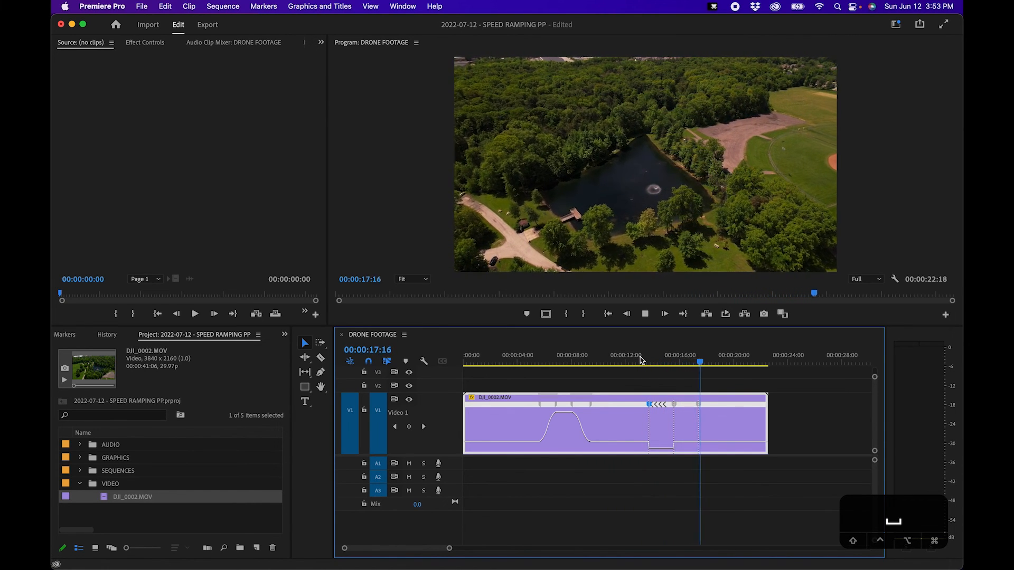
key("space")
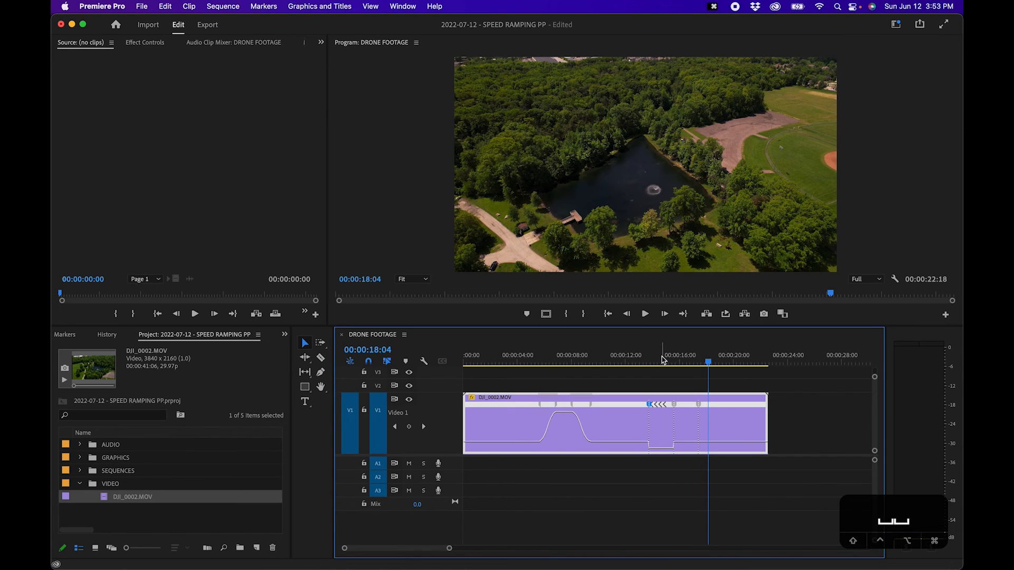
Split the reverse segment's start and end keyframes into gradual ramps of about 1.5 seconds and 1 second
left_click(663, 360)
key("equal")
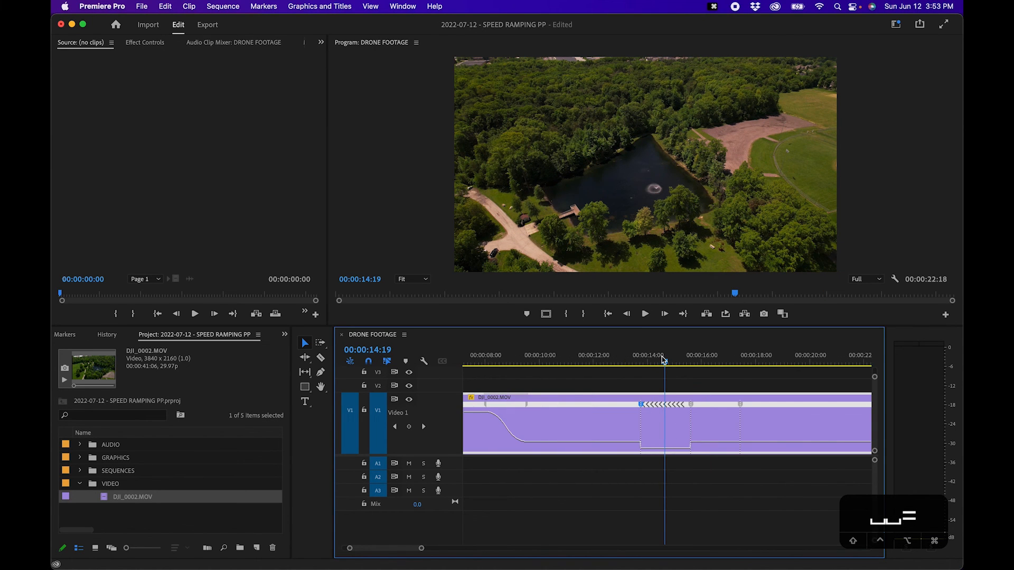
mouse_move(642, 414)
left_mouse_down()
mouse_move(604, 411)
mouse_move(661, 408)
left_mouse_up()
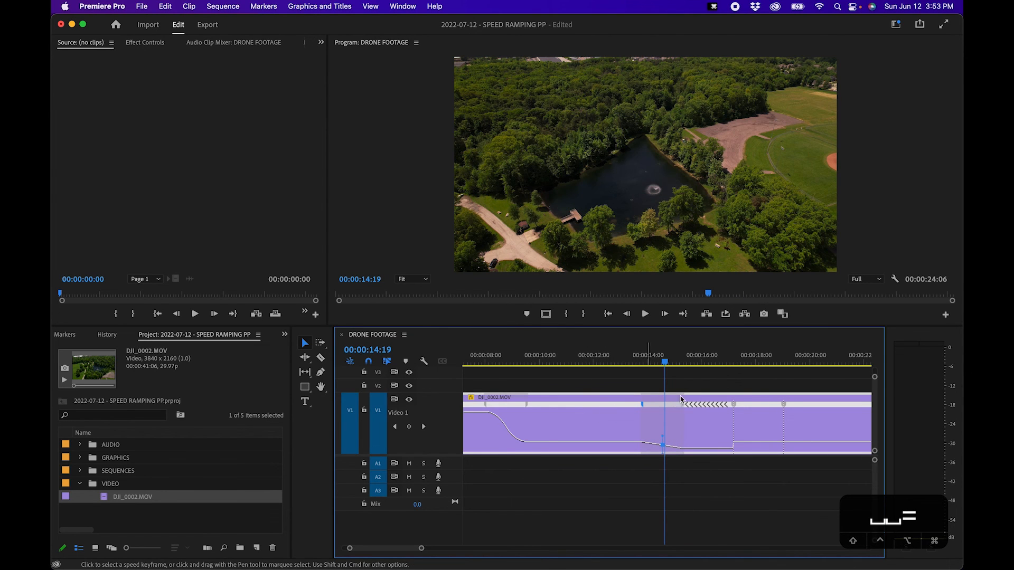
left_click_drag(734, 404, 778, 404)
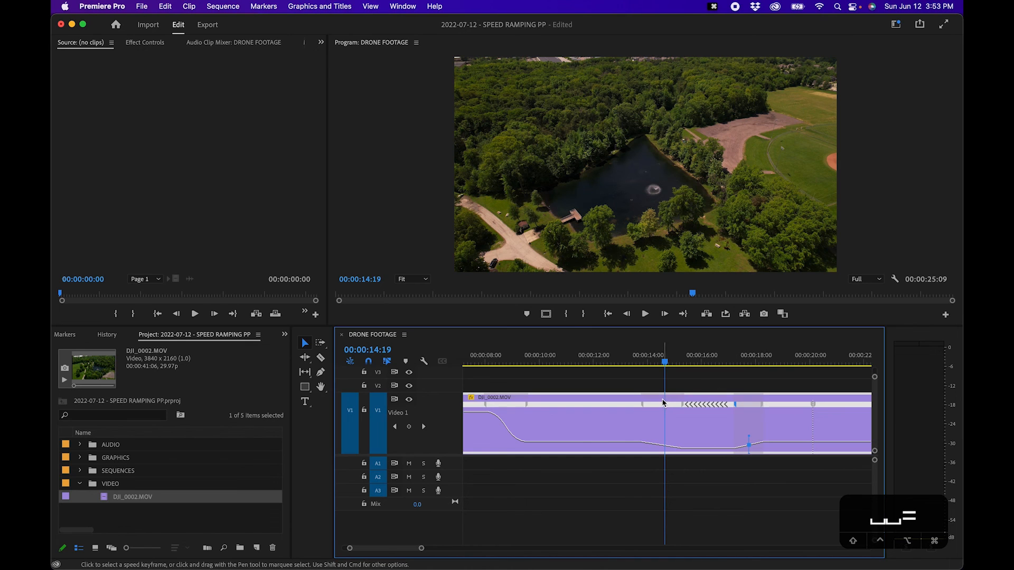
Ease the ramp leading into the reversed segment into a smooth curve
left_click(663, 404)
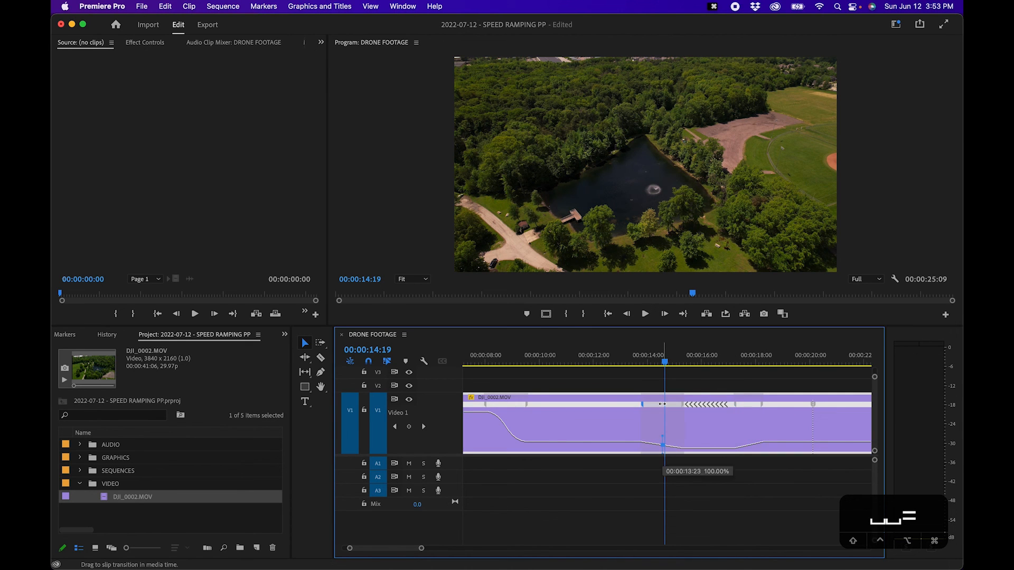
left_click(660, 439)
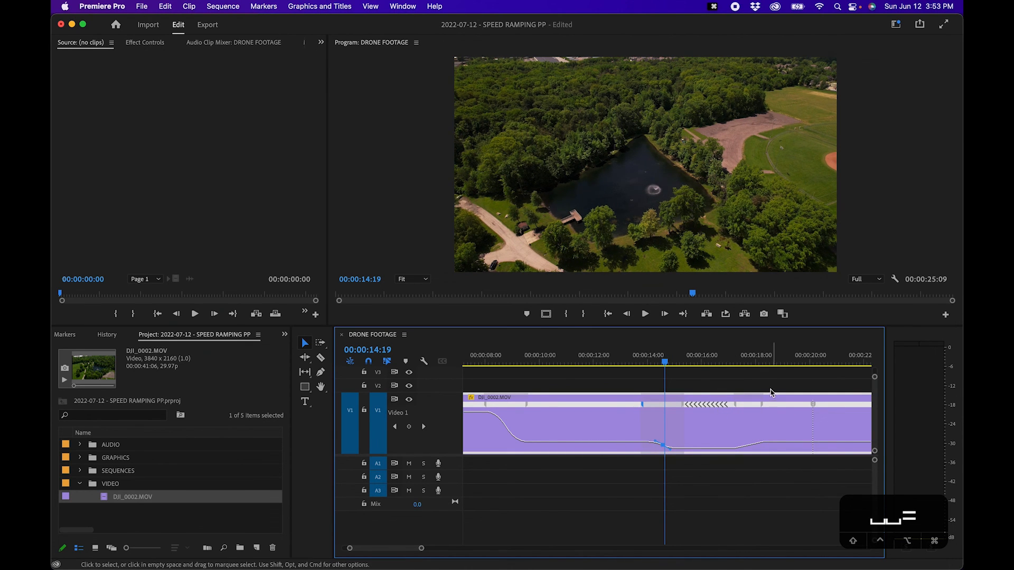